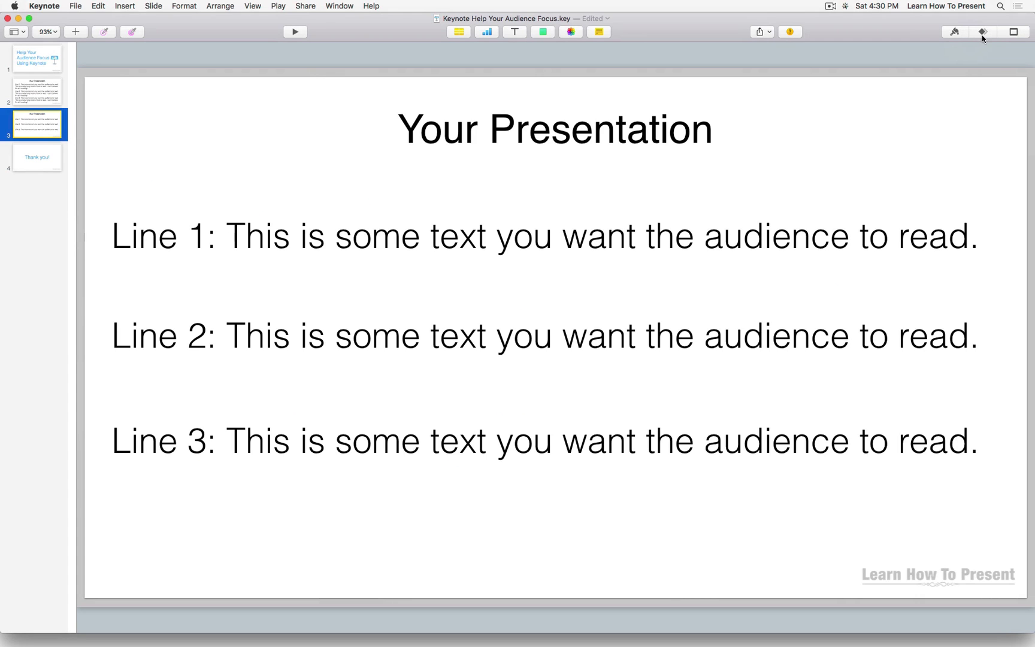
# Step: Select the Line 1, Line 2 and Line 3 text boxes together and give them a Dissolve build-in
pyautogui.click(983, 33)
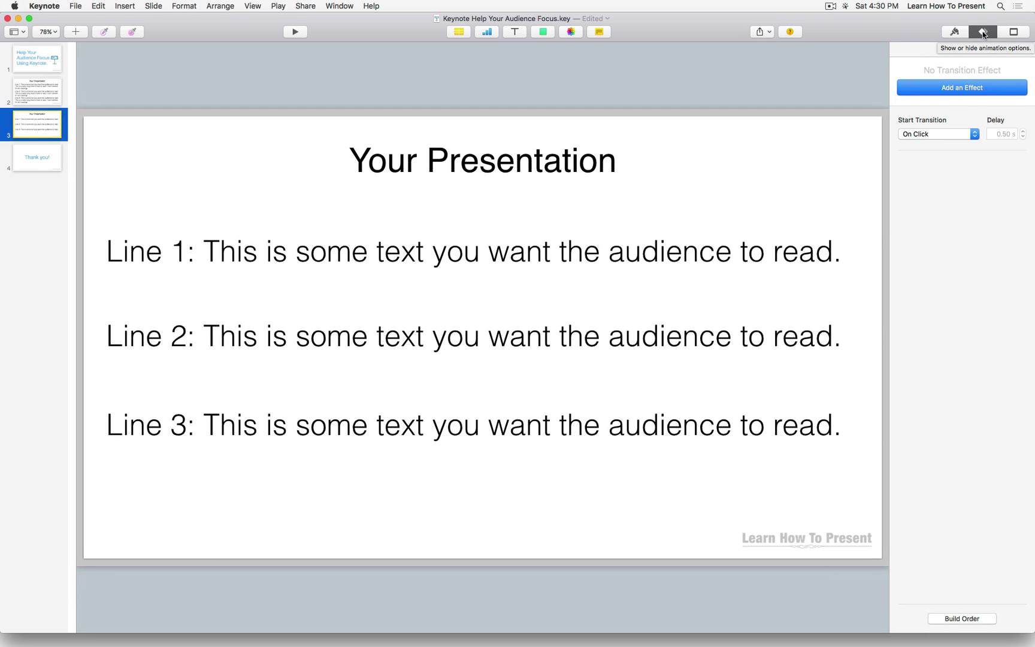
pyautogui.click(572, 261)
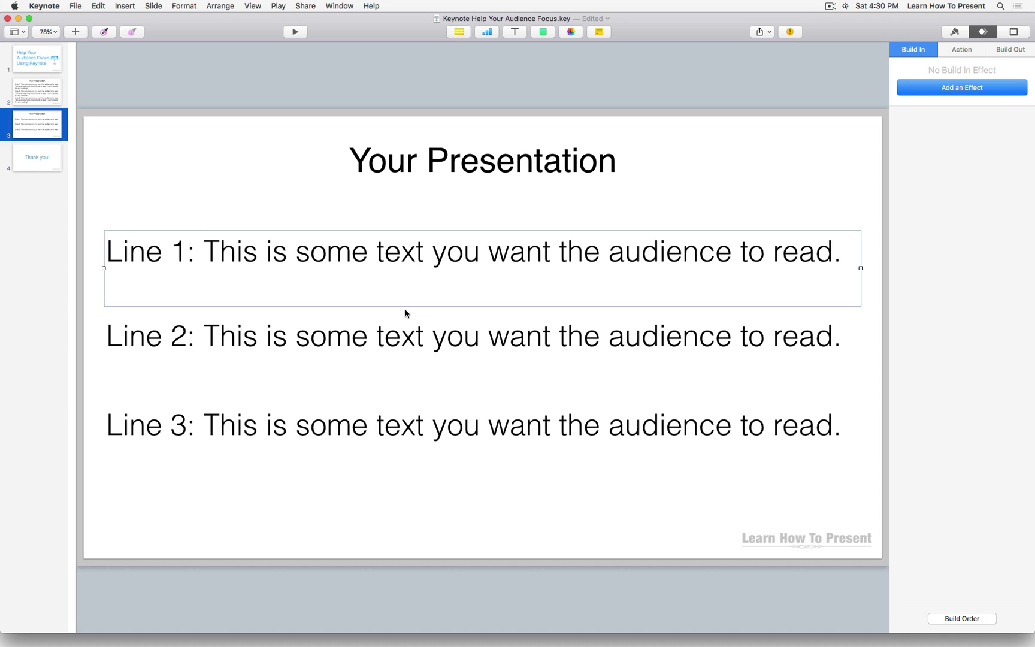
pyautogui.keyDown('shift'); pyautogui.click(410, 357); pyautogui.keyUp('shift')
pyautogui.keyDown('shift'); pyautogui.click(418, 428); pyautogui.keyUp('shift')
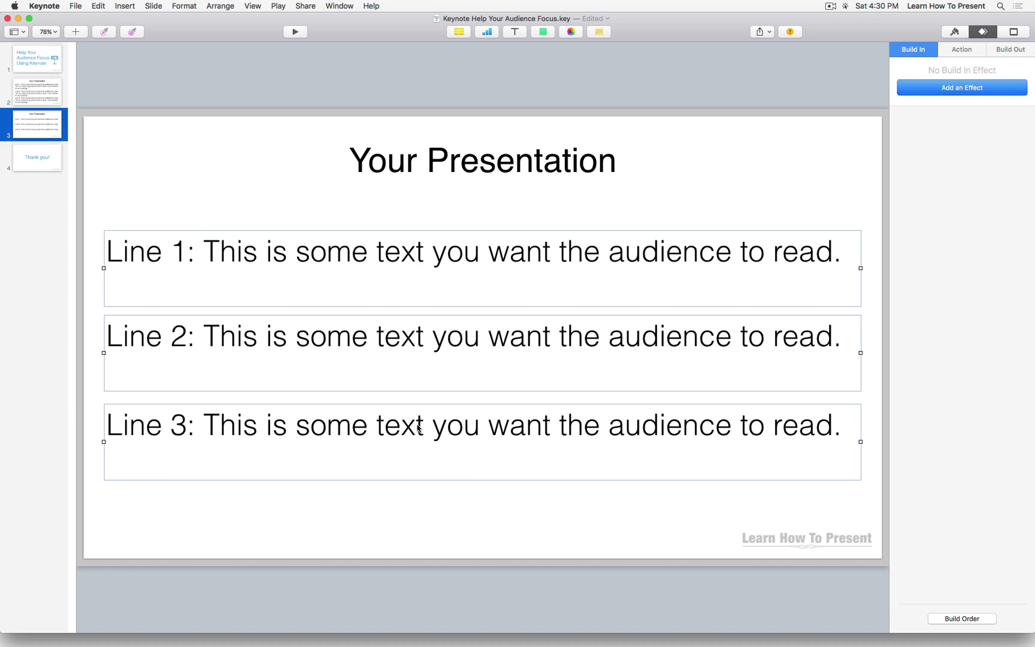
pyautogui.click(945, 90)
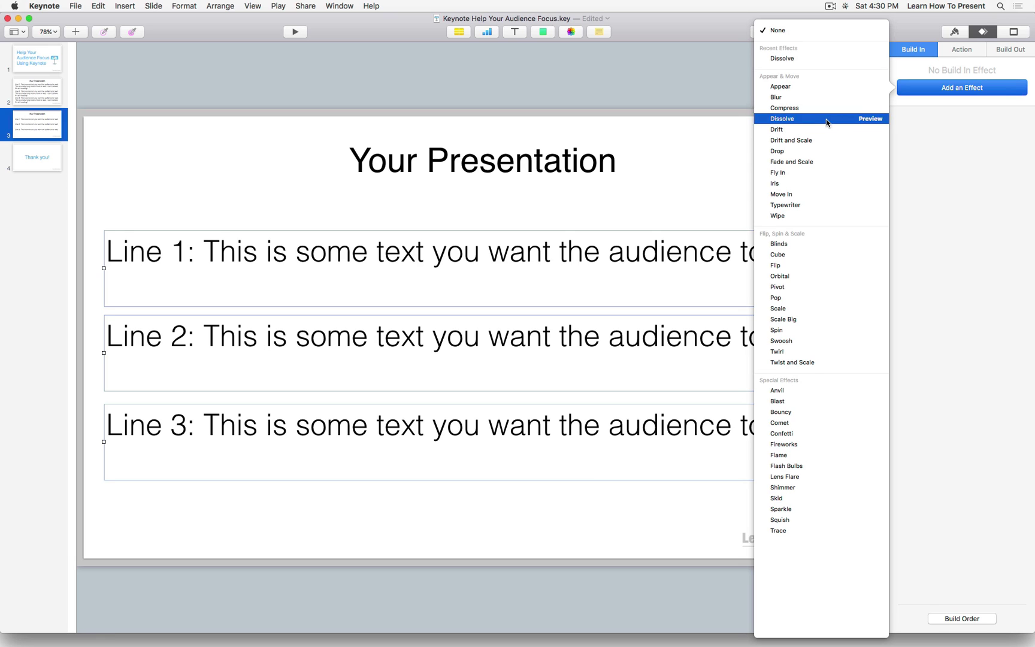
pyautogui.click(826, 119)
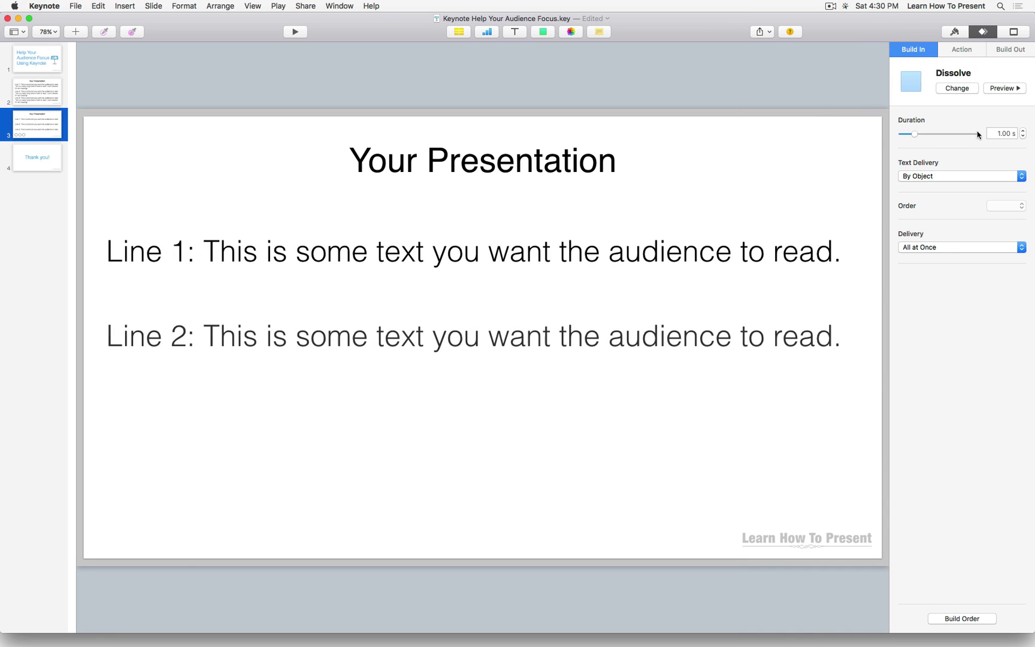
# Step: Set the lines' Dissolve duration to 0.5 s, keeping Text Delivery on By Object
pyautogui.click(989, 133)
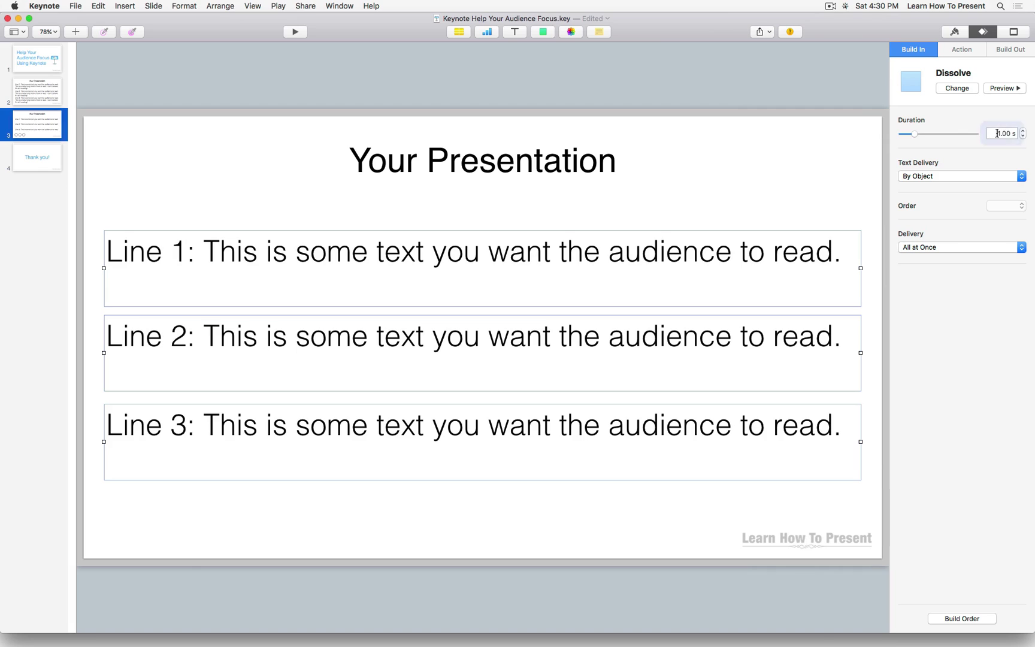
pyautogui.write('.5')
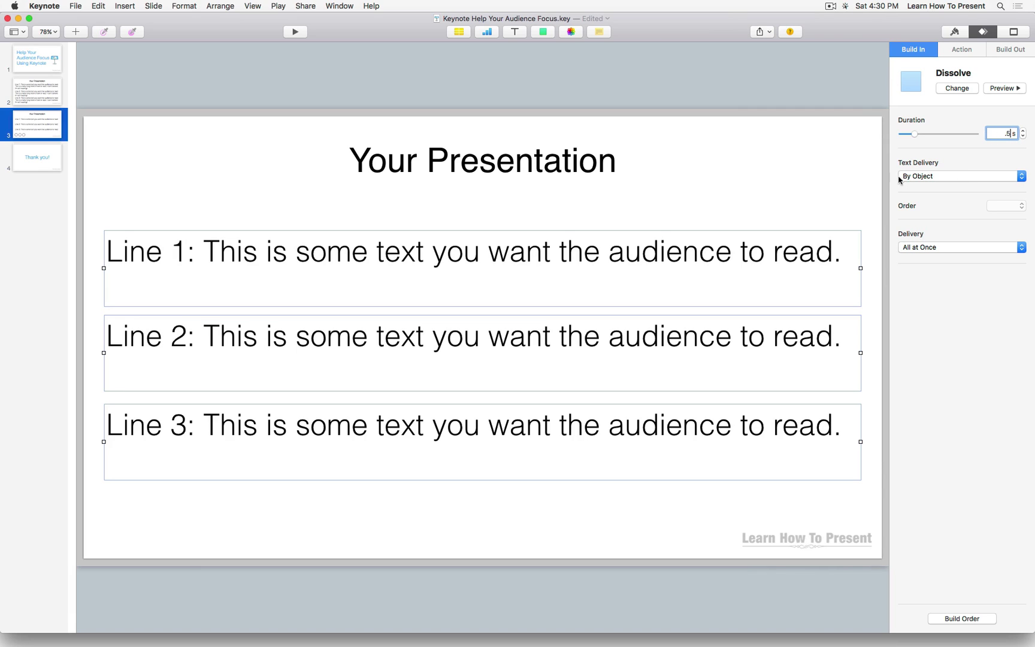
pyautogui.click(919, 177)
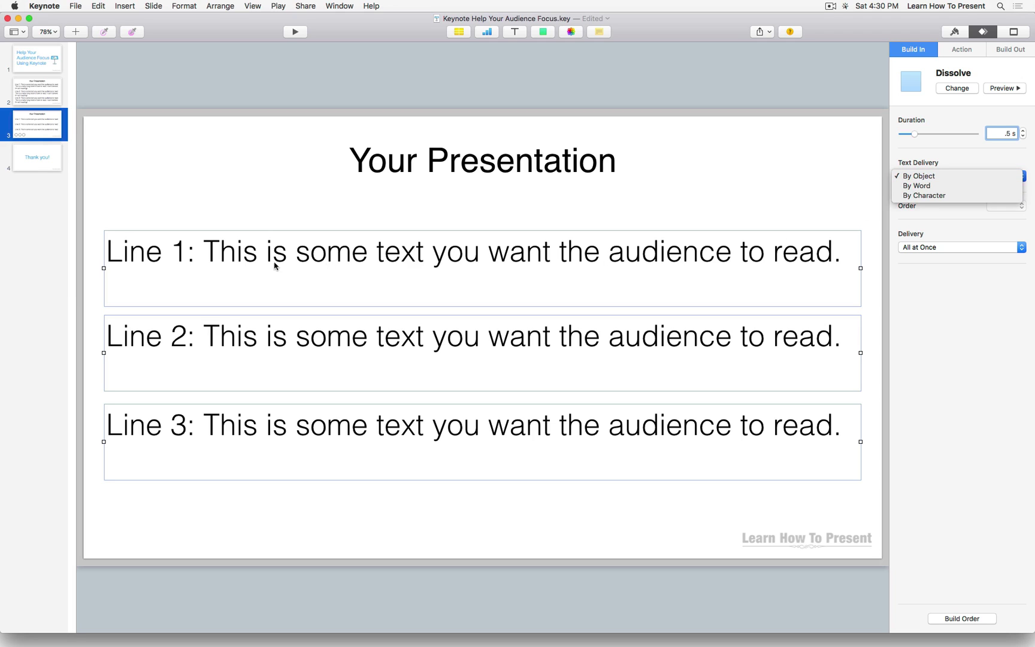
pyautogui.click(963, 176)
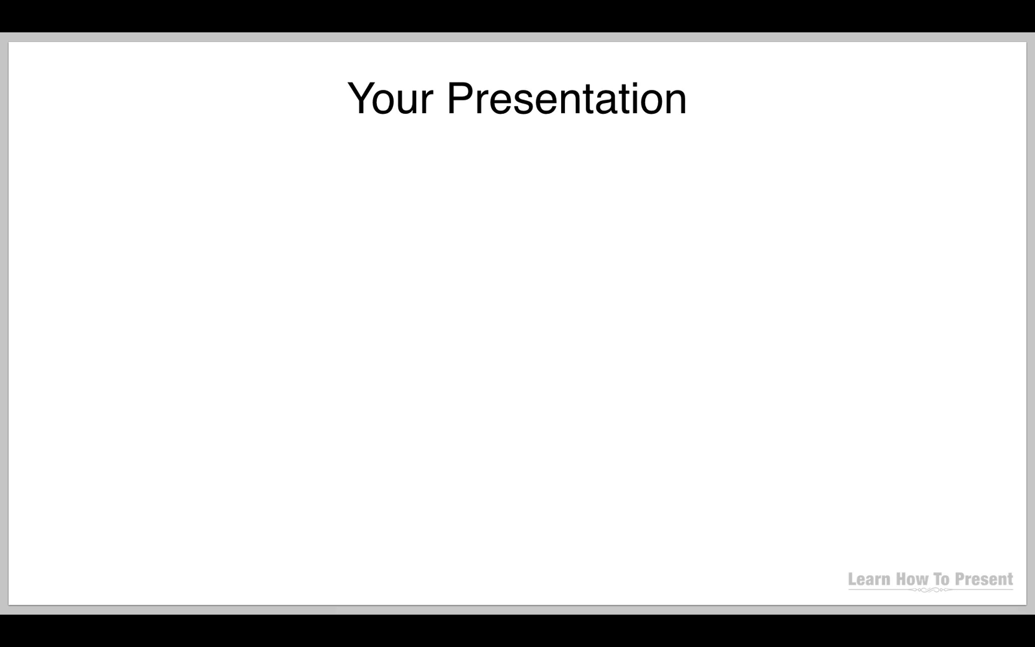
pyautogui.press('space')
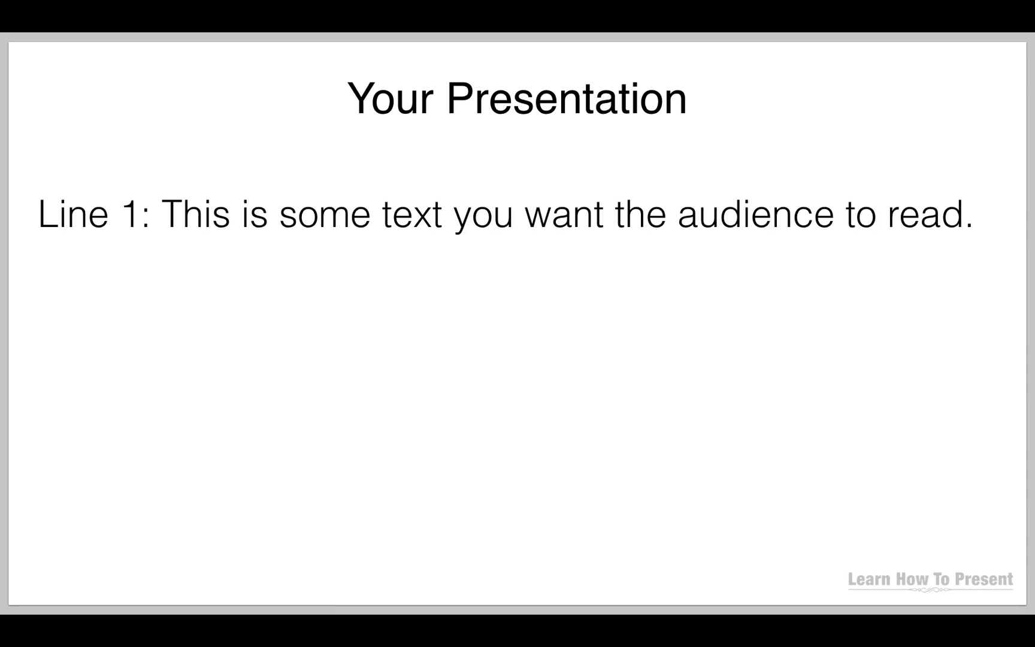
pyautogui.press('space')
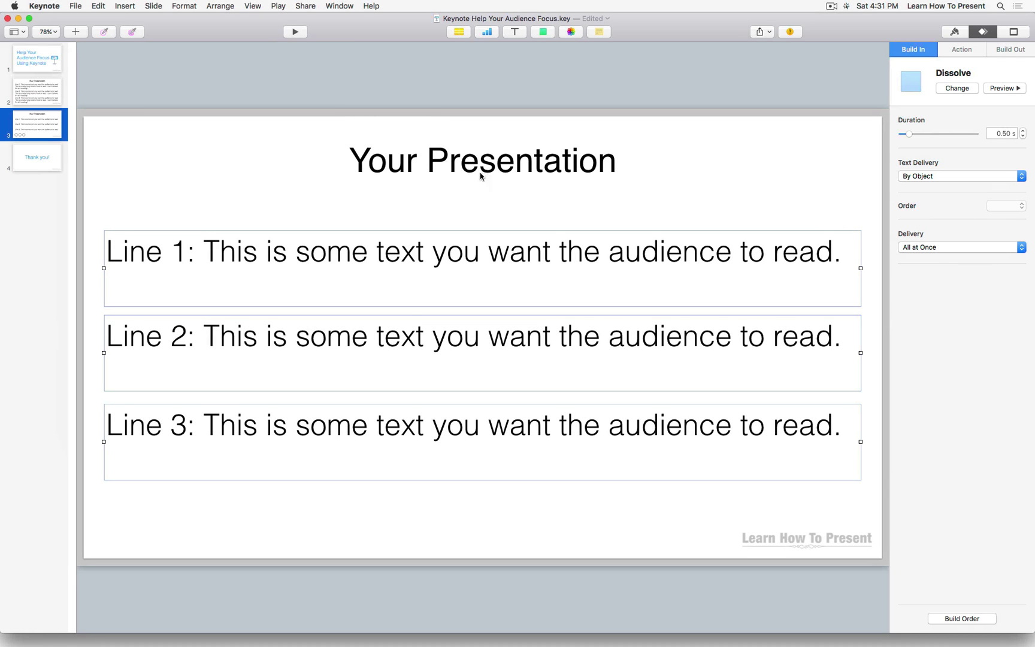
# Step: Select only the Line 1 text box and add an Opacity action to it
pyautogui.click(672, 207)
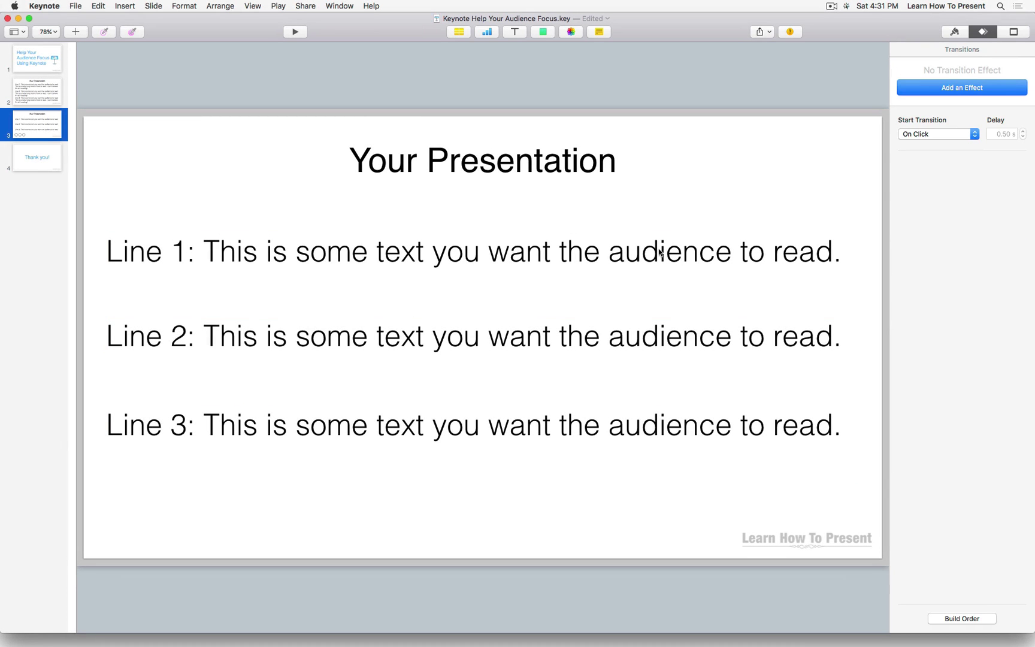
pyautogui.click(303, 248)
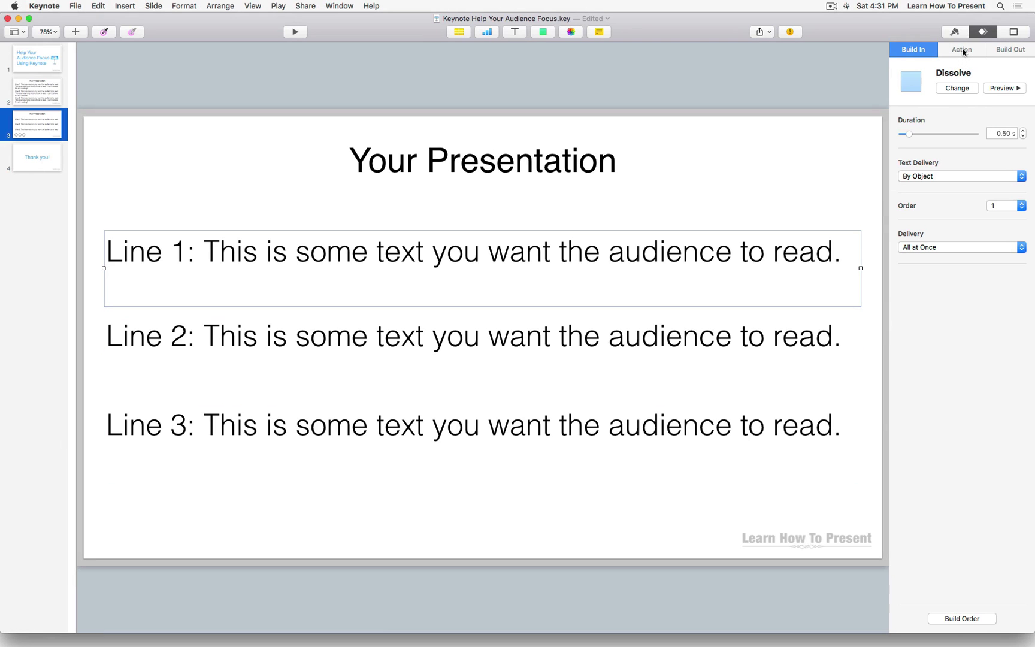
pyautogui.click(961, 51)
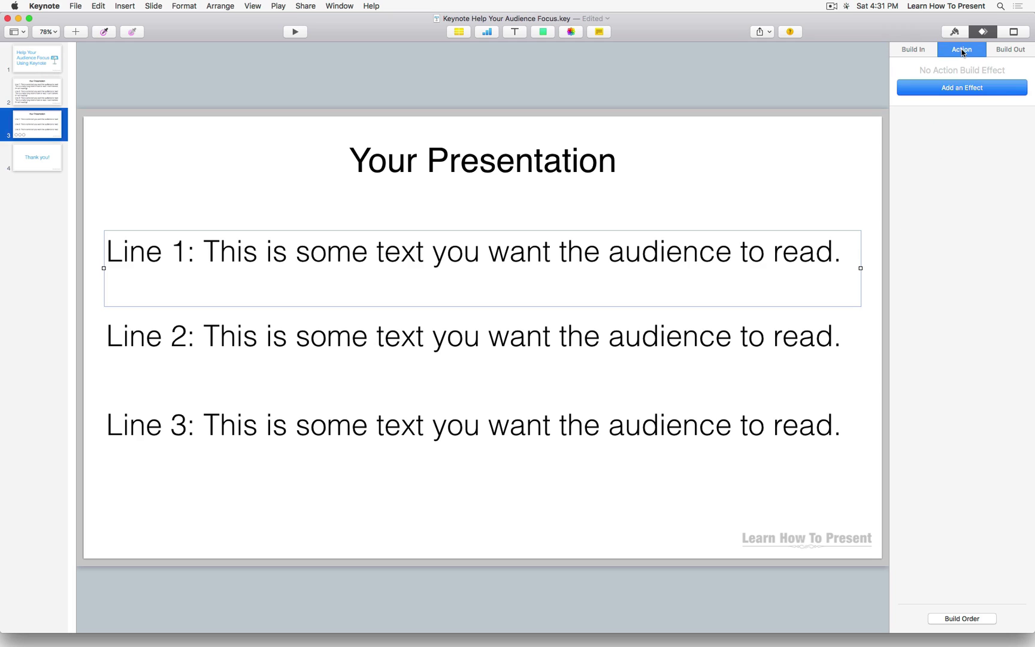
pyautogui.click(952, 91)
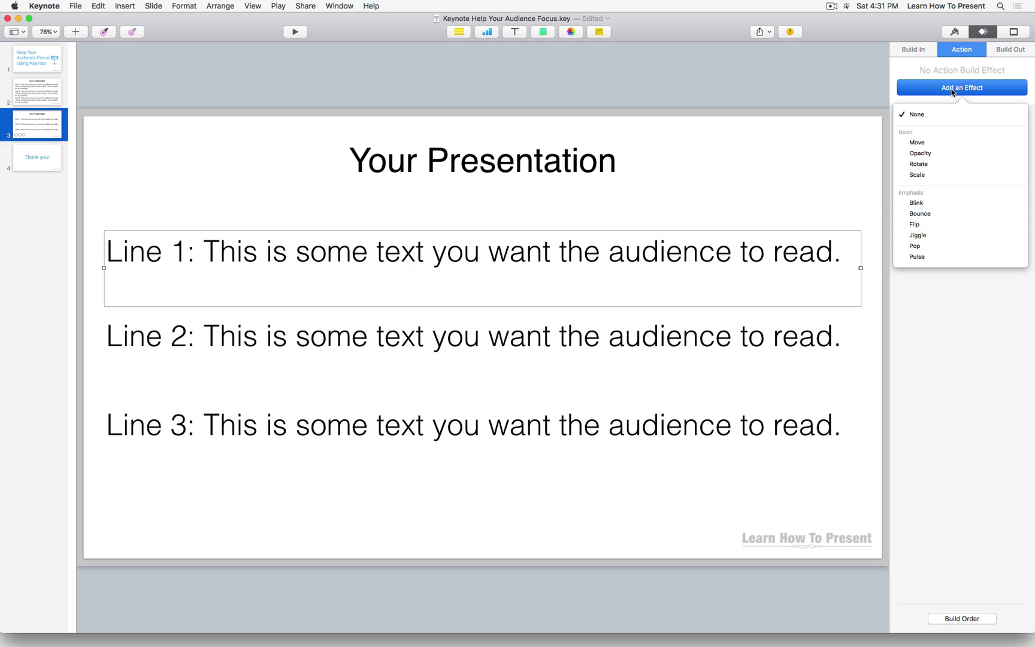
pyautogui.click(936, 154)
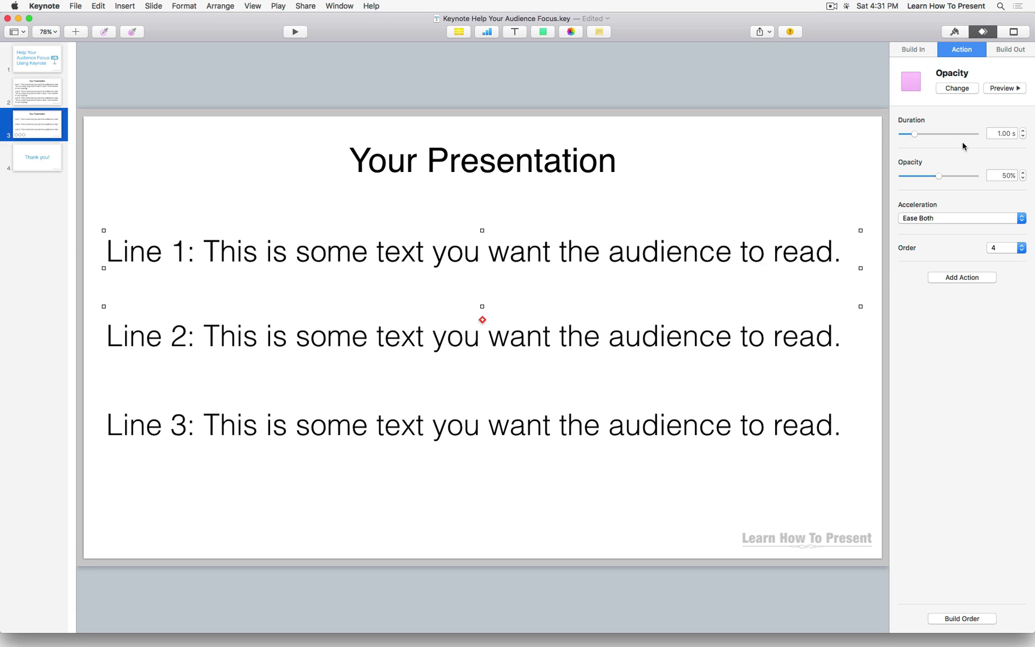
# Step: Set Line 1's Opacity action to a 0.5 s duration and 5% opacity
pyautogui.click(993, 133)
pyautogui.doubleClick(993, 133)
pyautogui.write('0.5')
pyautogui.press('Return')
pyautogui.click(995, 175)
pyautogui.click(913, 176)
pyautogui.write('5')
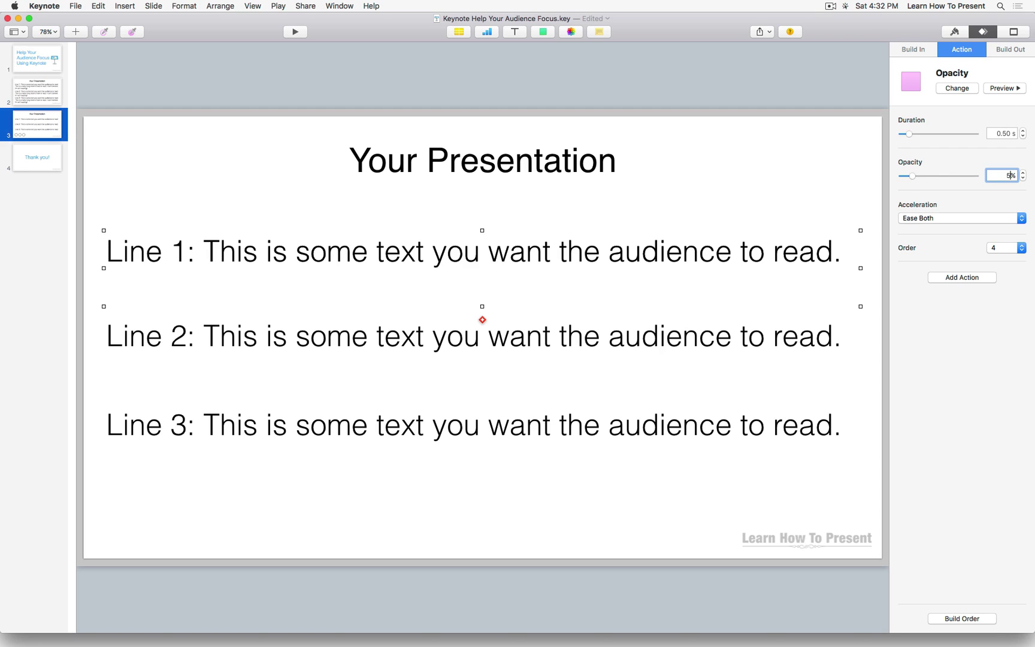
pyautogui.press('Return')
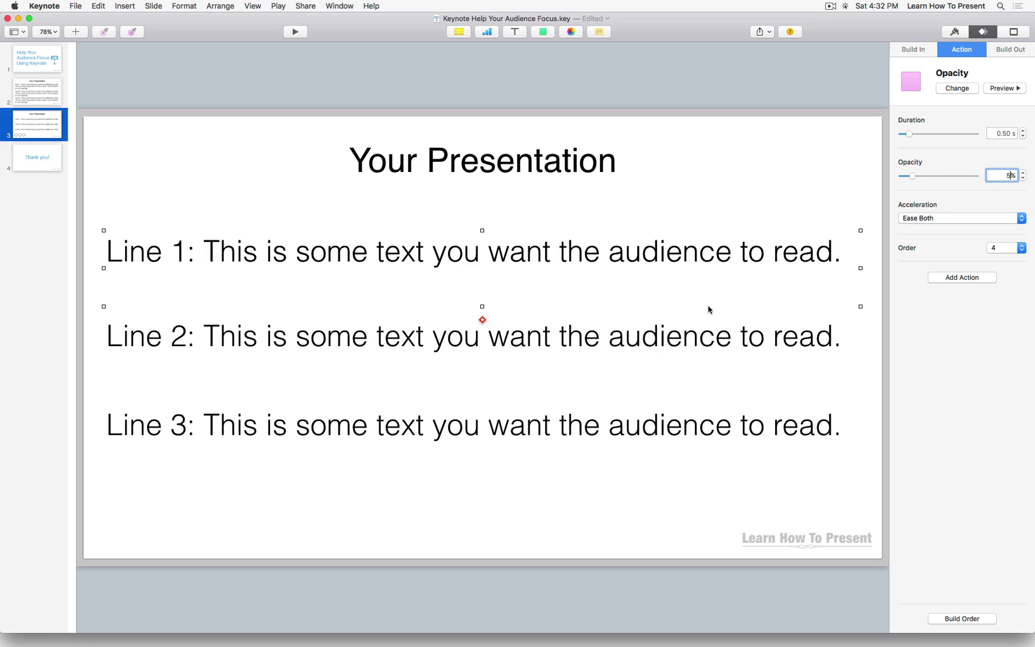
# Step: Select the Line 2 text box and add an Opacity action to it
pyautogui.click(614, 342)
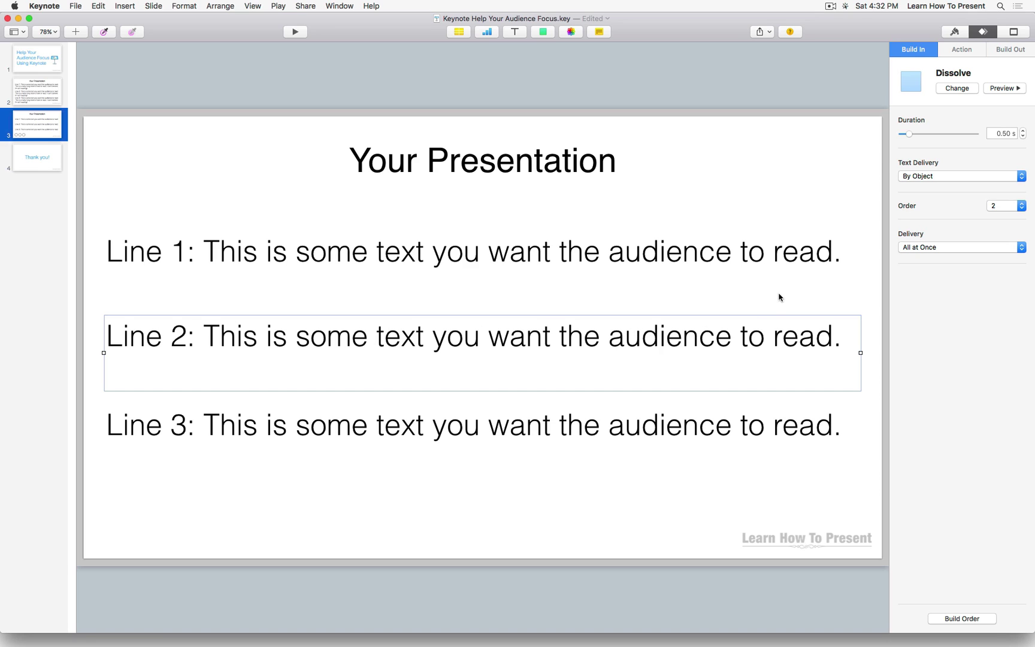
pyautogui.click(948, 53)
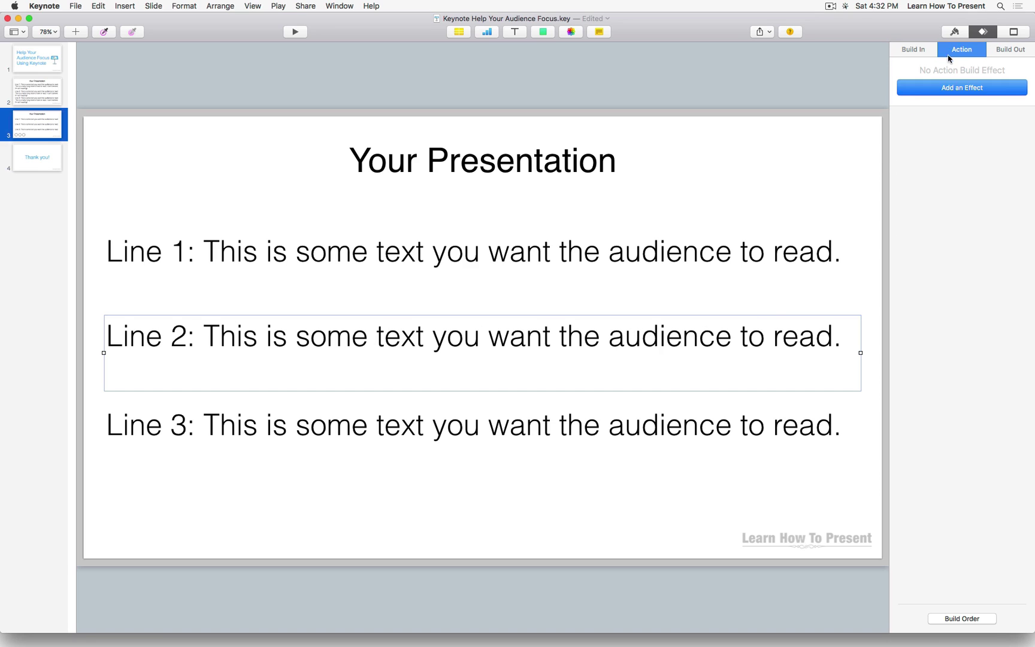
pyautogui.click(949, 85)
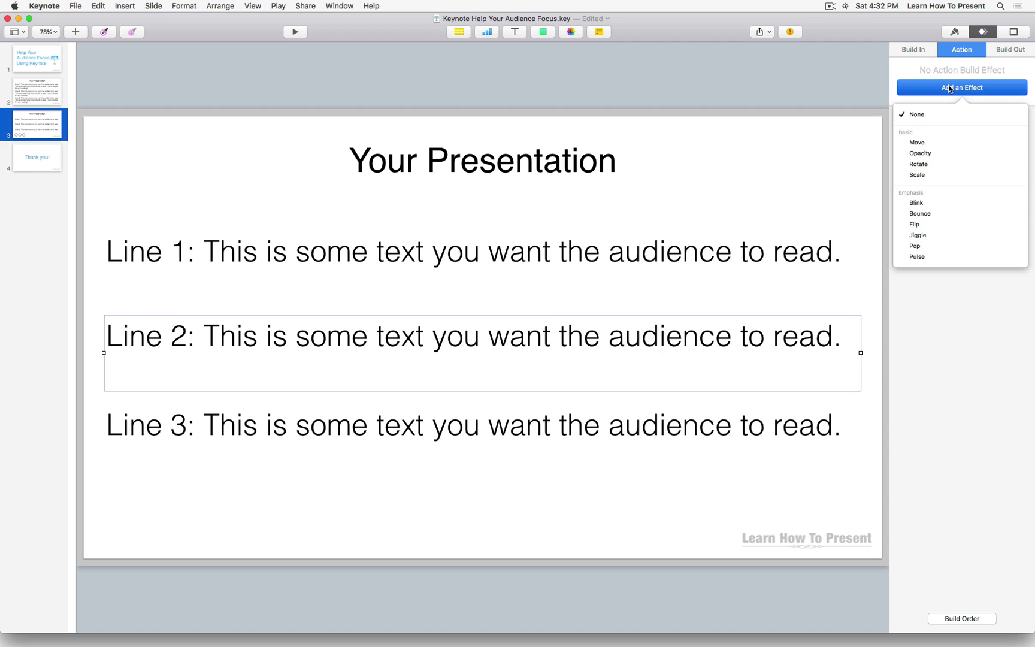
pyautogui.click(933, 154)
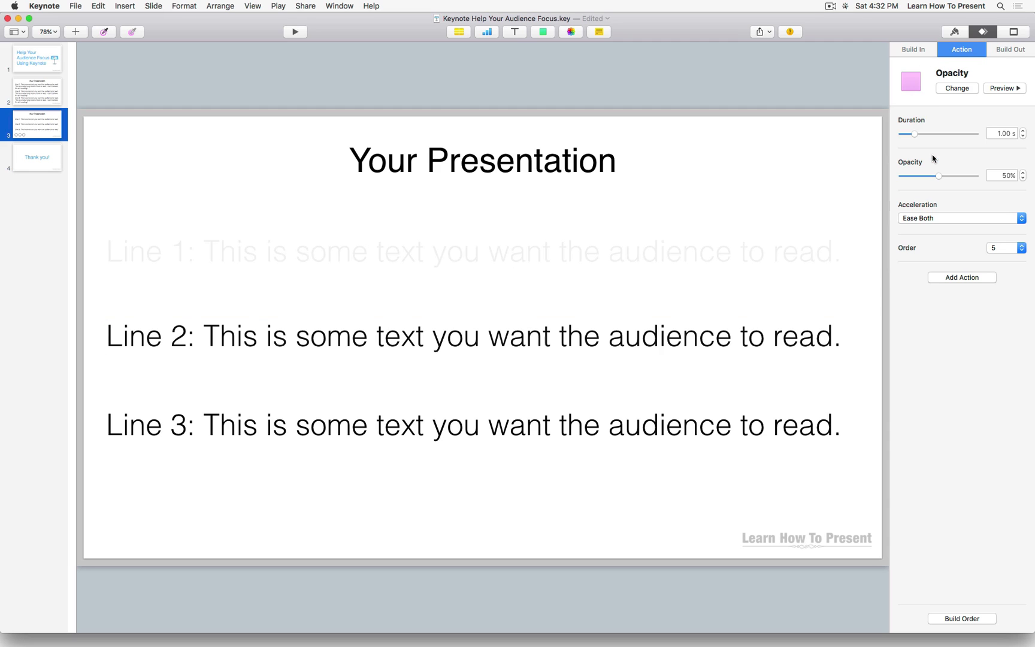
# Step: Set Line 2's Opacity action to 0.5 s and 5%, then check Line 3 and deselect it
pyautogui.click(992, 134)
pyautogui.press('BackSpace')
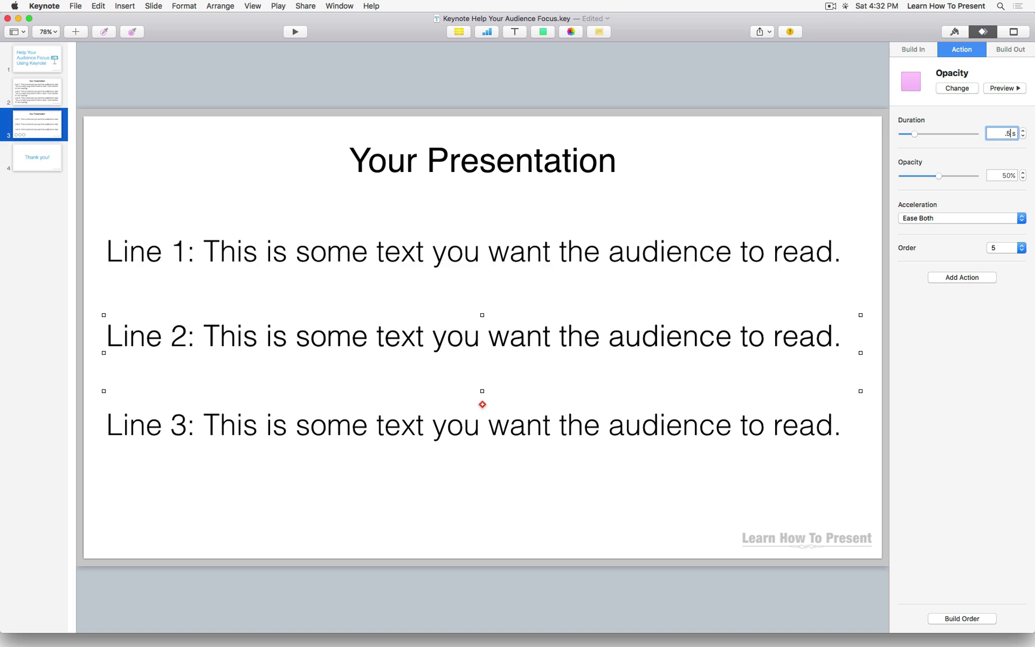
pyautogui.write('.5')
pyautogui.click(997, 173)
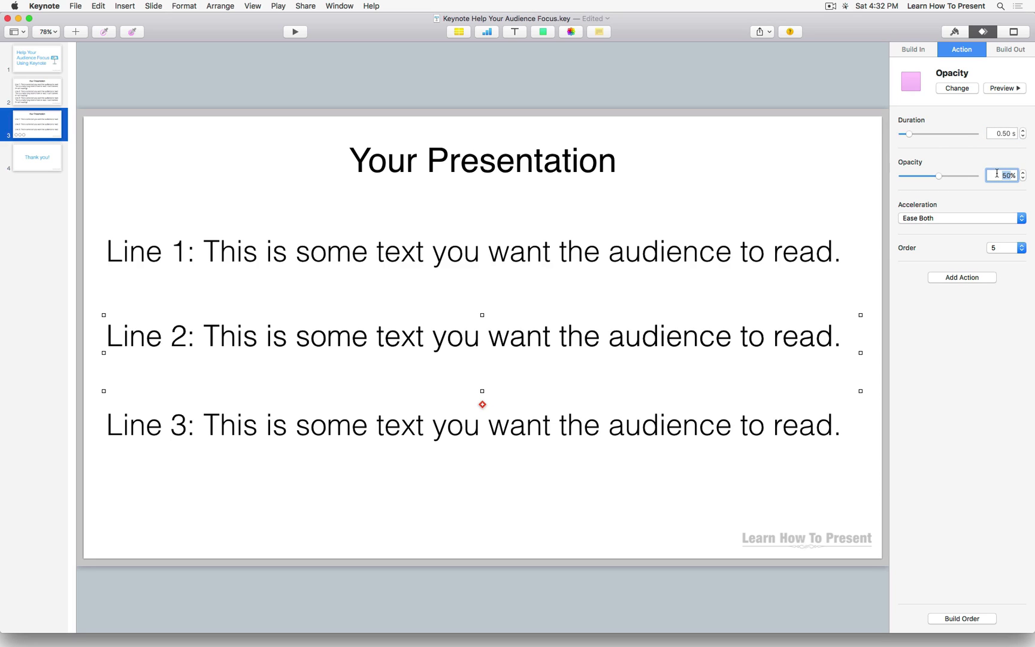
pyautogui.write('5')
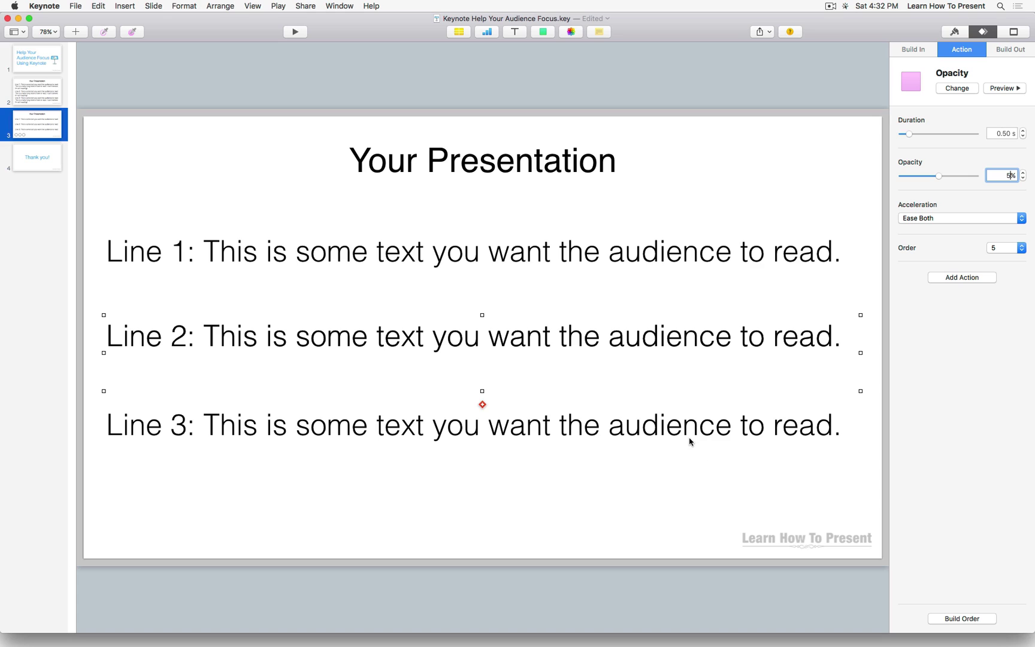
pyautogui.click(690, 441)
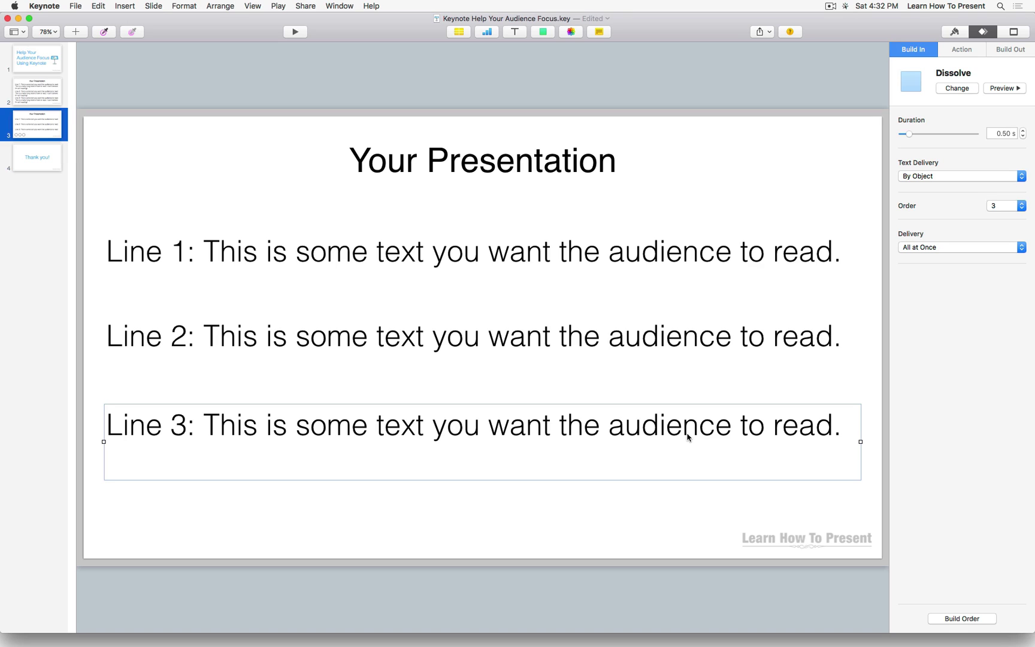
pyautogui.click(794, 520)
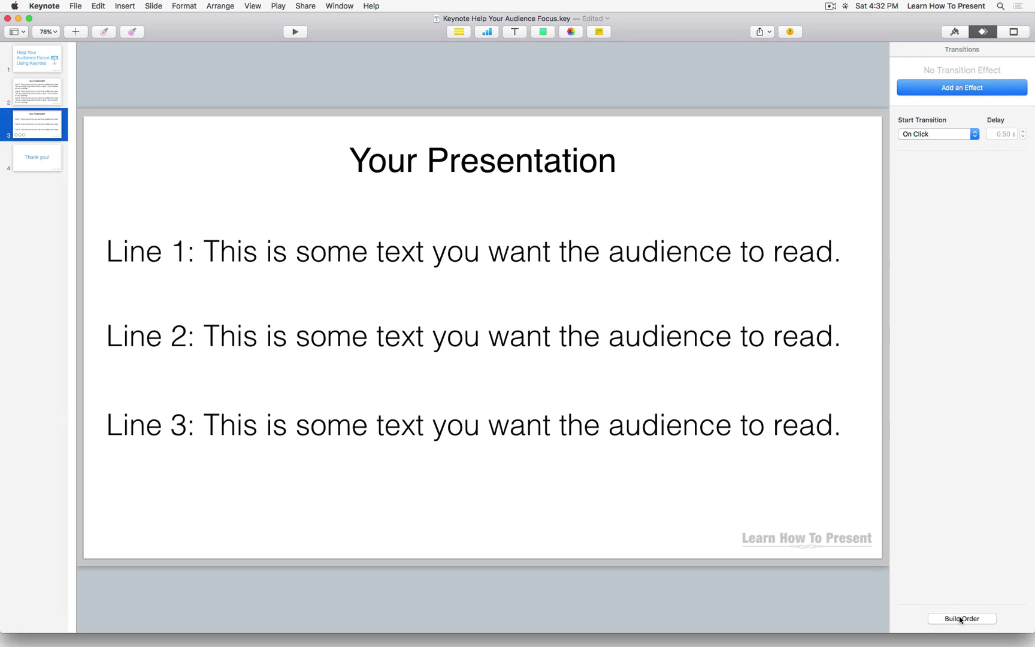
# Step: In Build Order, move Line 1 Opacity to position 2 and Line 2 Opacity to position 4
pyautogui.click(961, 619)
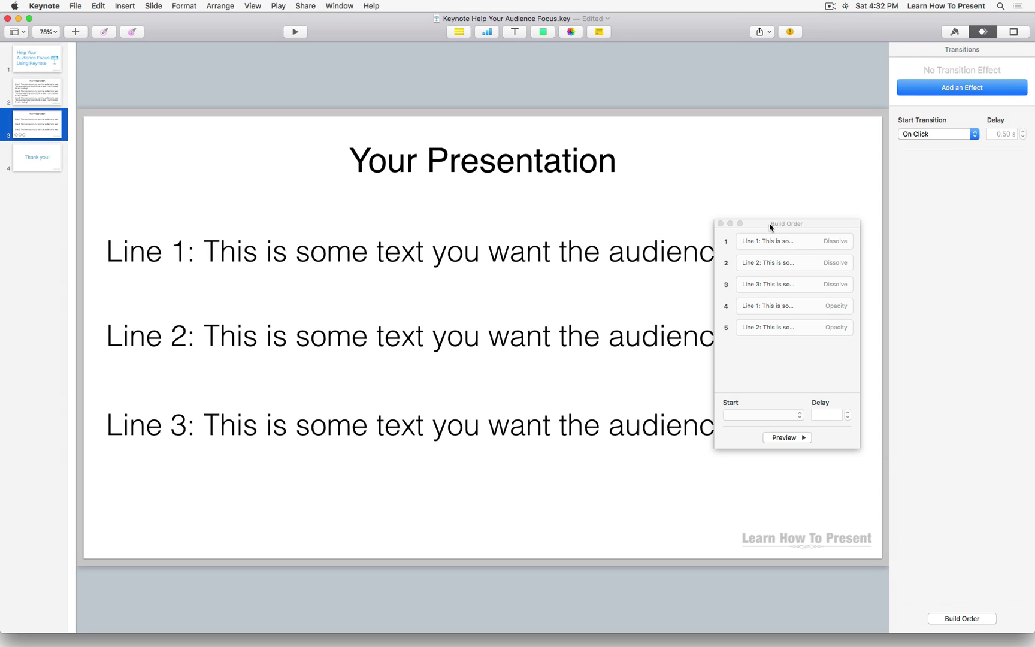
pyautogui.moveTo(766, 226); pyautogui.dragTo(898, 220)
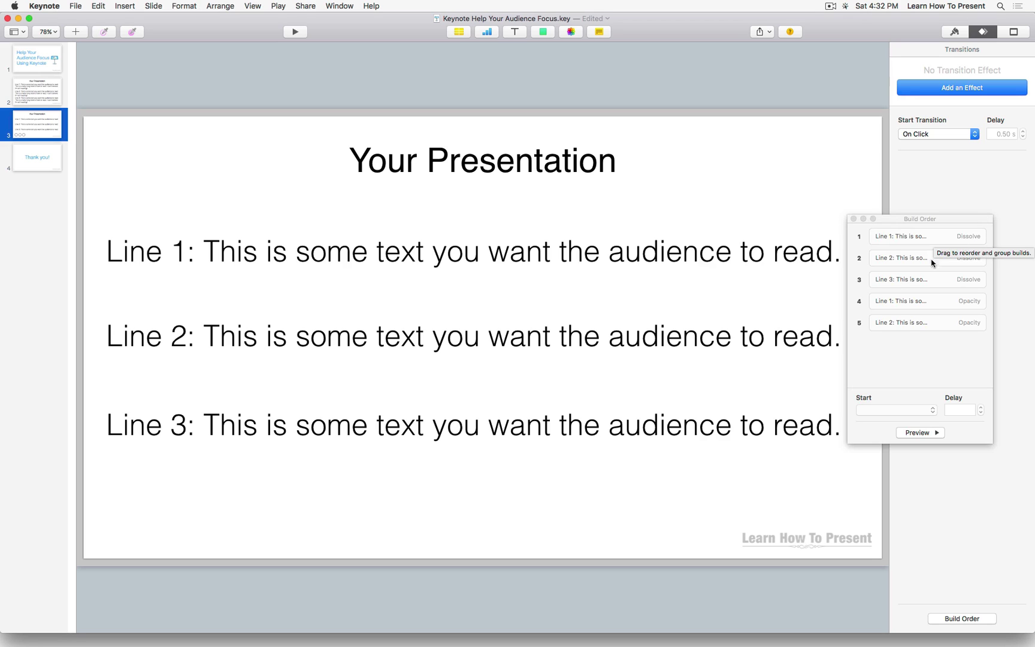
pyautogui.click(889, 306)
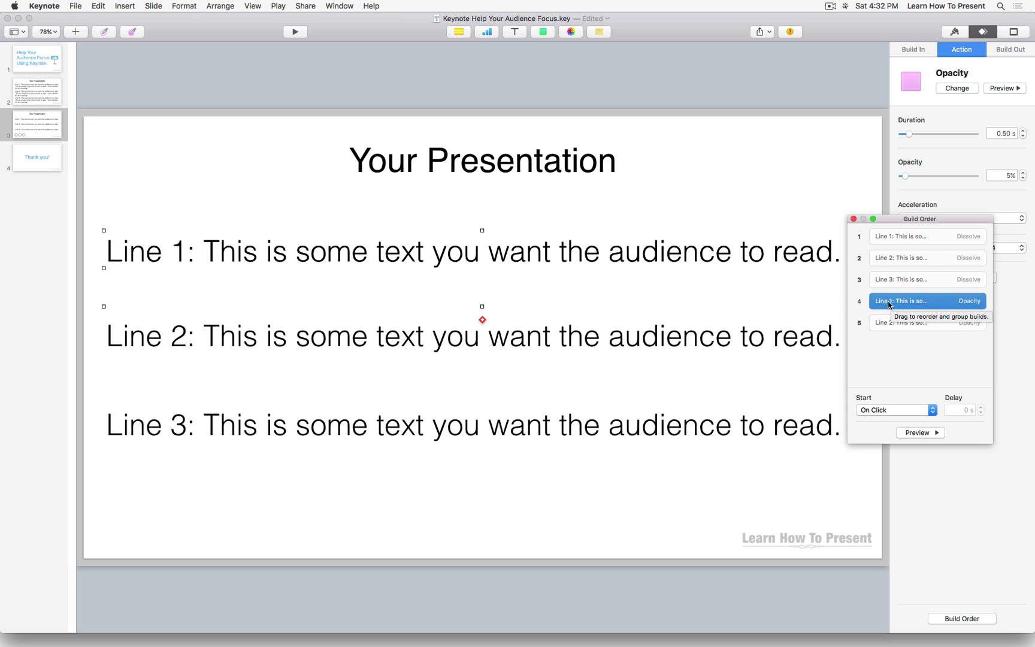
pyautogui.moveTo(885, 304); pyautogui.dragTo(891, 251)
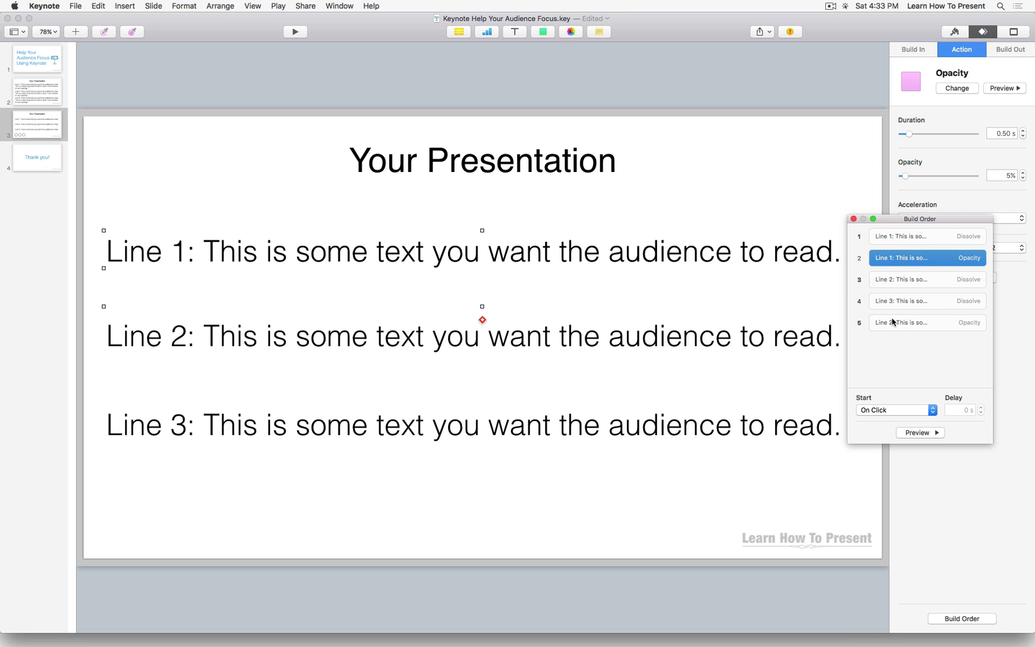
pyautogui.moveTo(893, 325); pyautogui.dragTo(897, 293)
# Step: Play the slideshow from this slide through Line 1's dissolve, its dim, and Line 2's dissolve
pyautogui.click(854, 218)
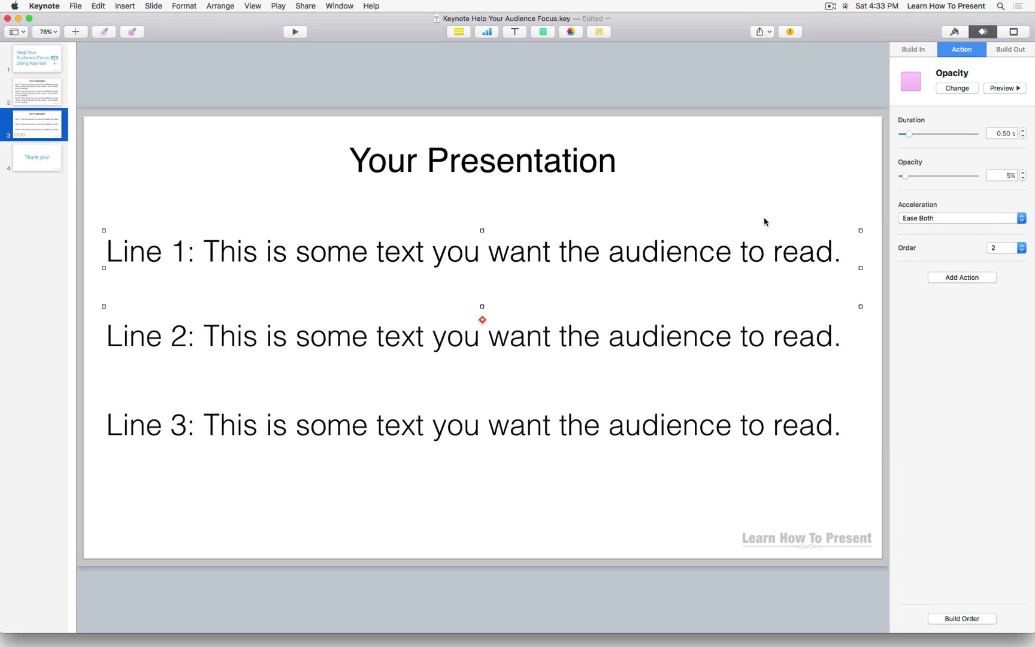
pyautogui.click(295, 33)
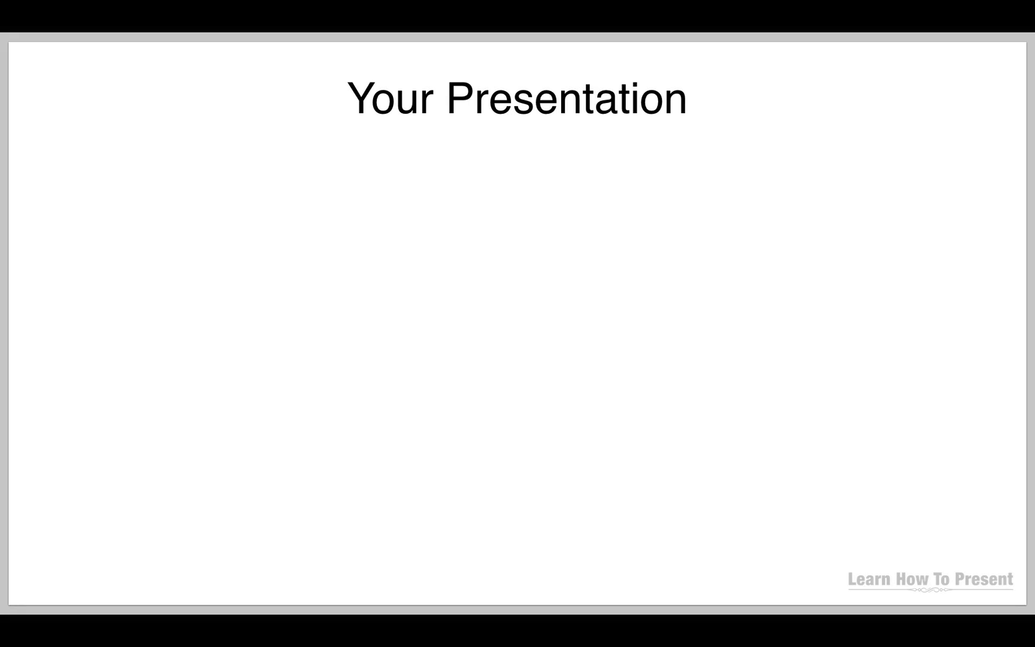
pyautogui.press('space')
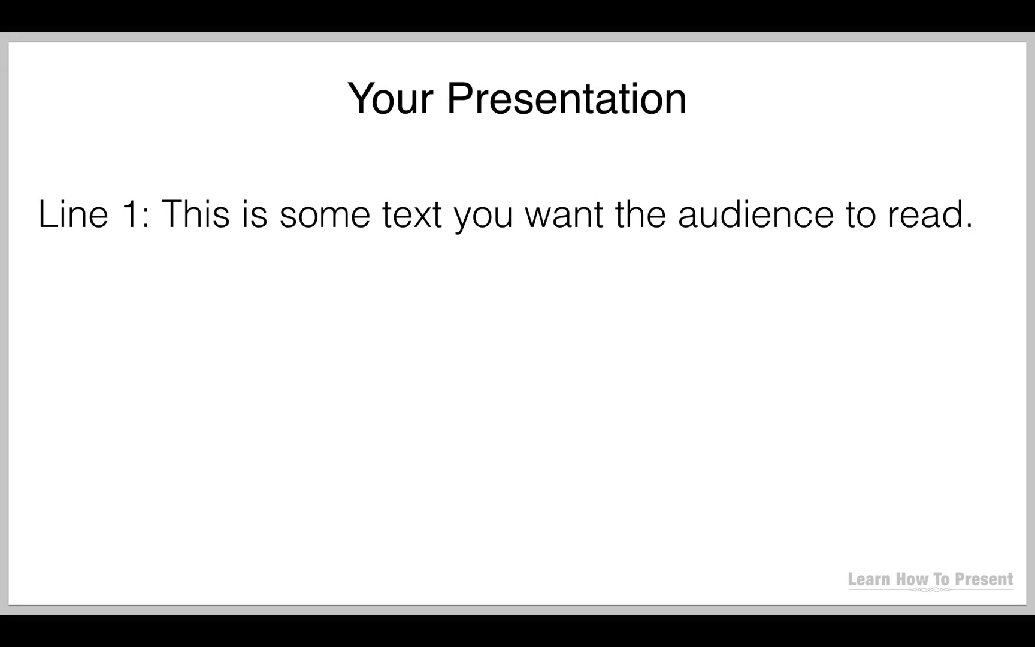
pyautogui.press('space')
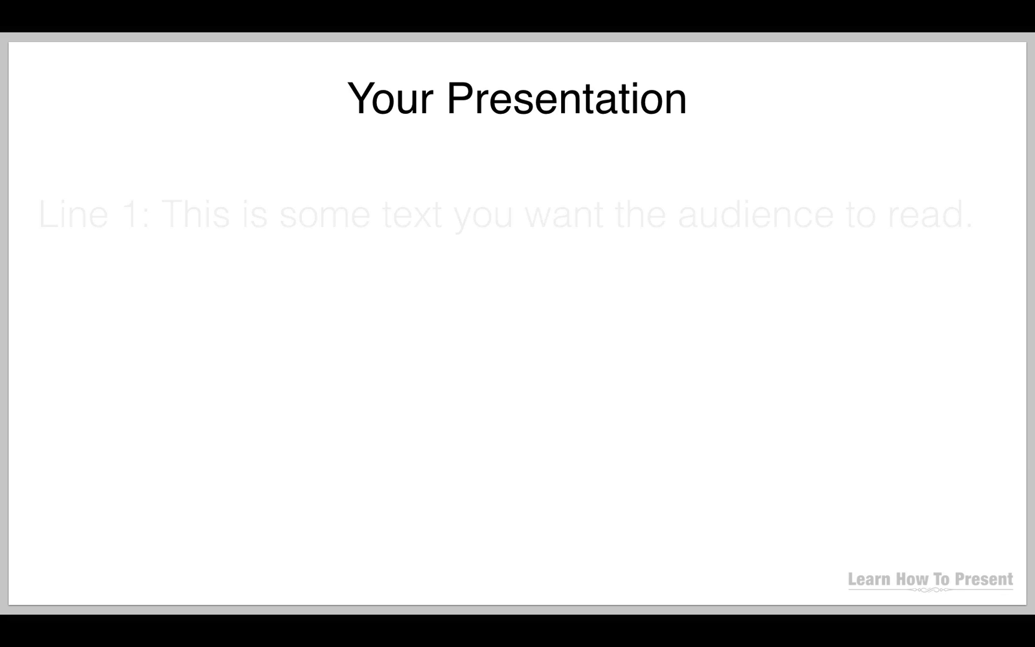
pyautogui.press('space')
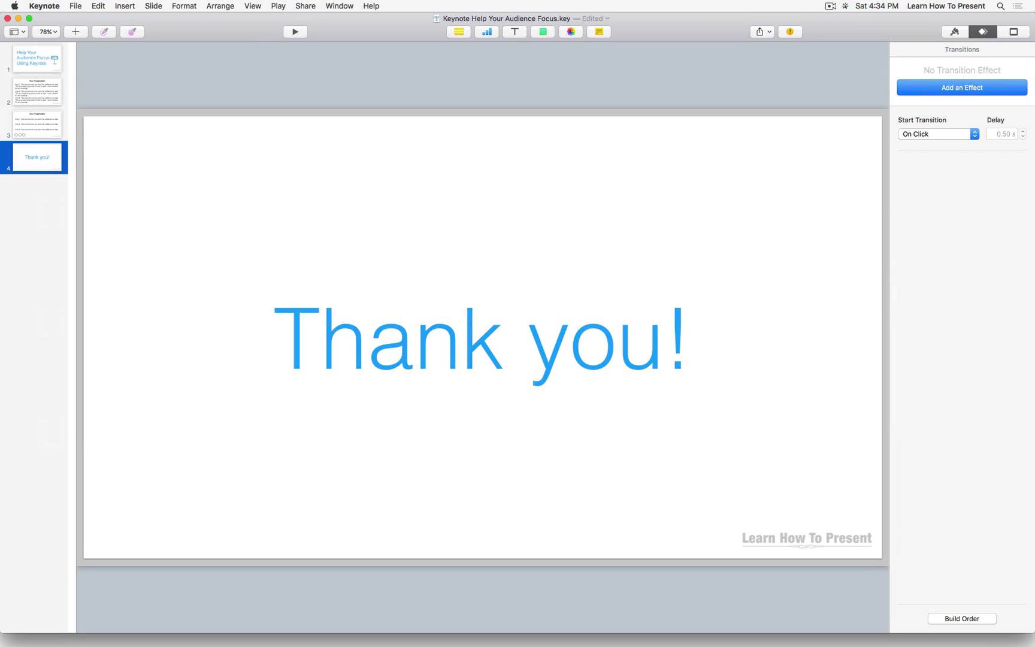
# Step: Go back to slide 3, the Your Presentation slide with Lines 1–3
pyautogui.click(47, 124)
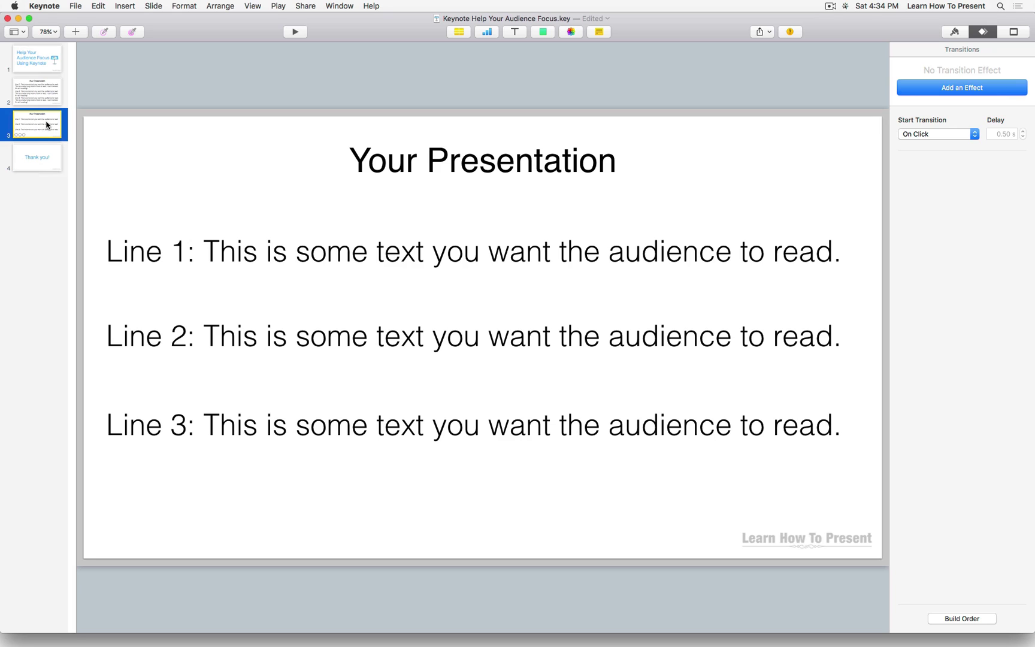
# Step: Duplicate slide 3 and change the copy's line numbers from 1, 2, 3 to 4, 5, 6
pyautogui.rightClick(47, 124)
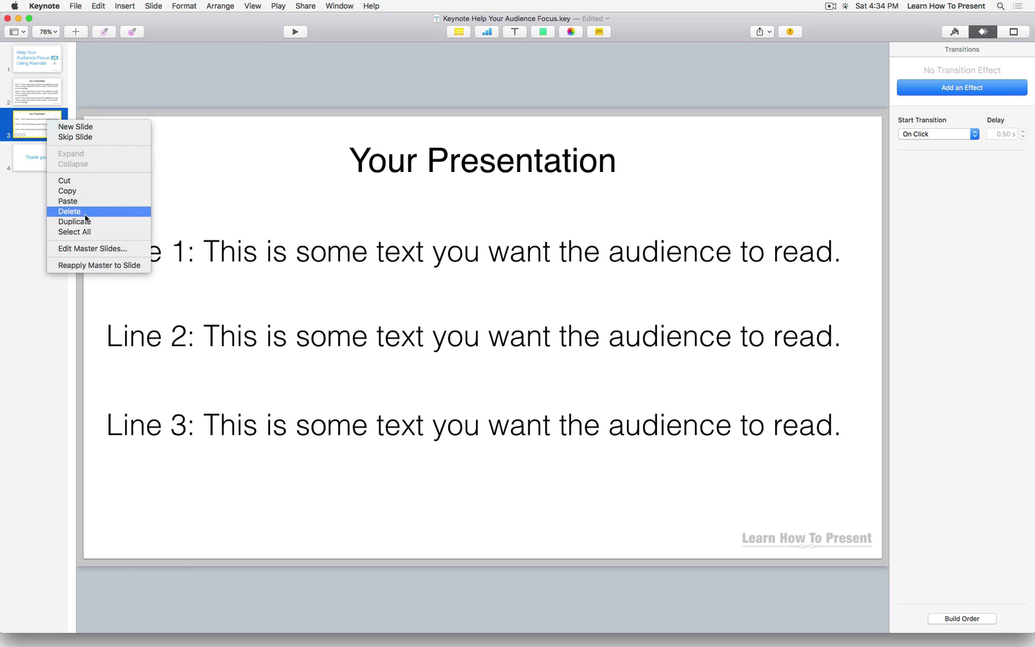
pyautogui.click(78, 221)
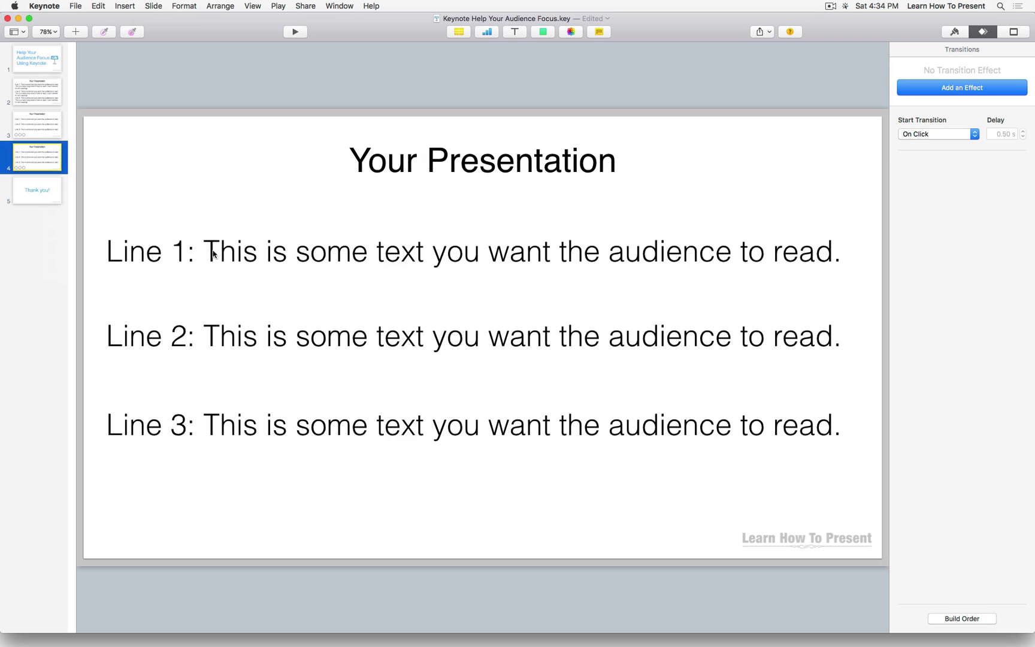
pyautogui.tripleClick(179, 251)
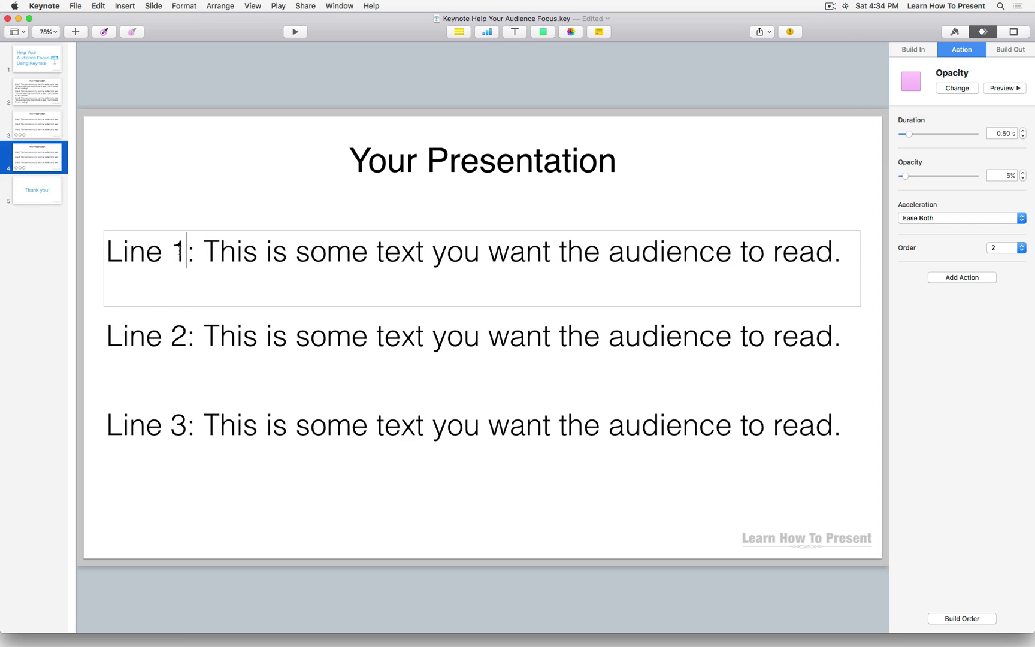
pyautogui.doubleClick(180, 250)
pyautogui.write('4')
pyautogui.doubleClick(178, 333)
pyautogui.write('5')
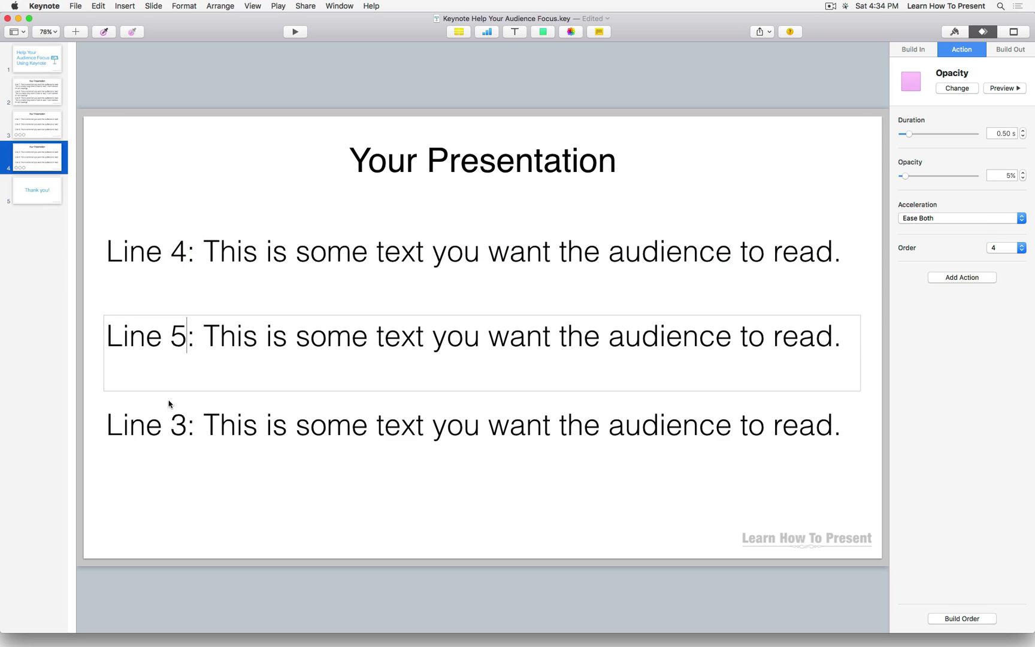
pyautogui.click(171, 413)
pyautogui.doubleClick(179, 422)
pyautogui.write('6')
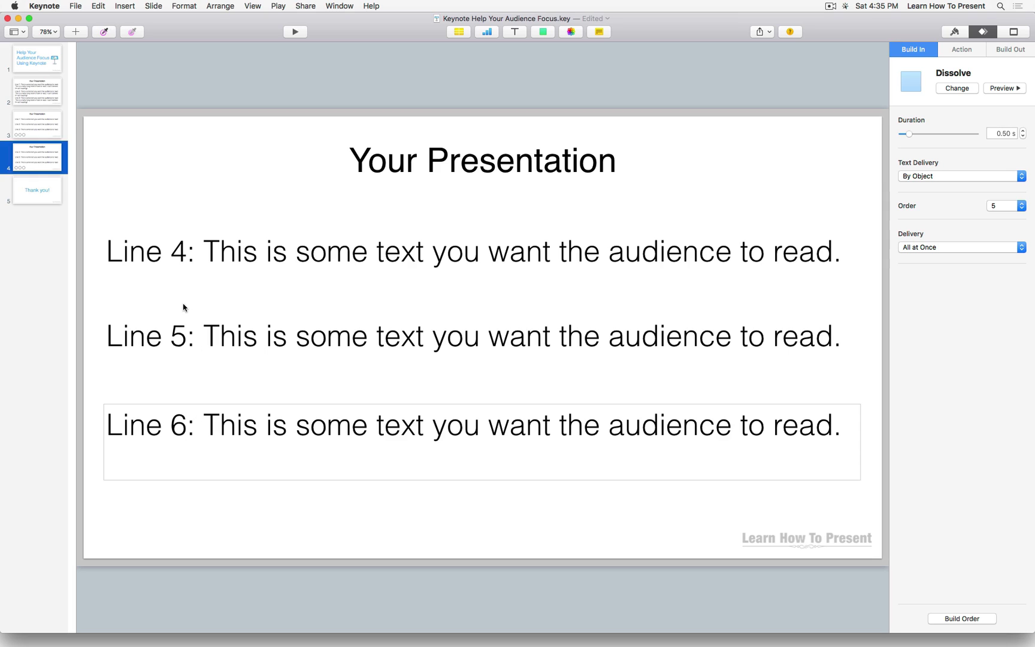
# Step: Select the original slide 3 with Lines 1–3 in the slide navigator
pyautogui.click(46, 127)
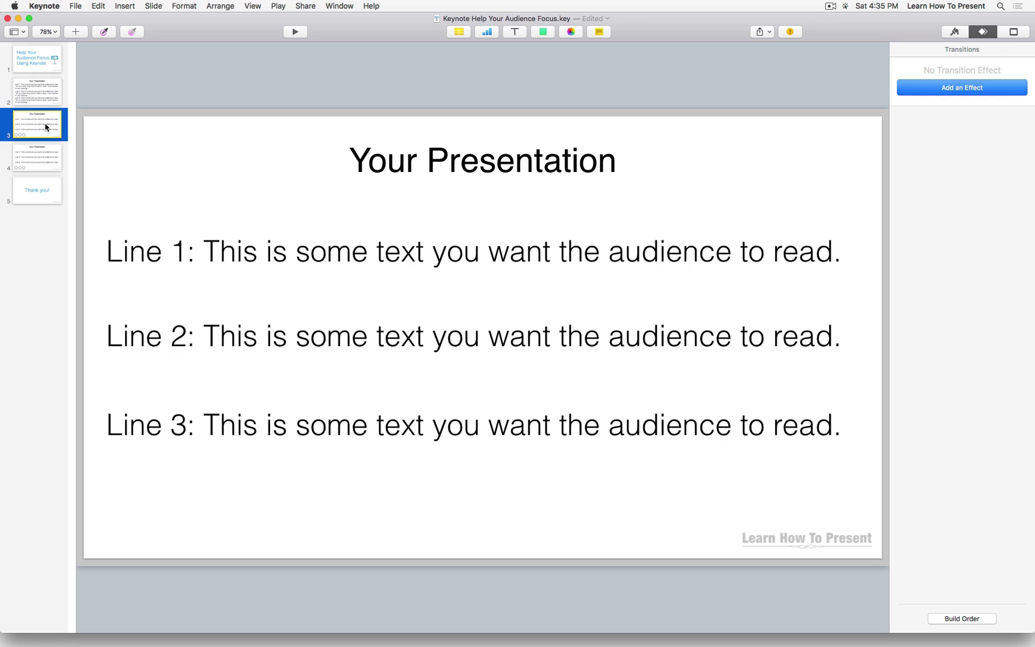